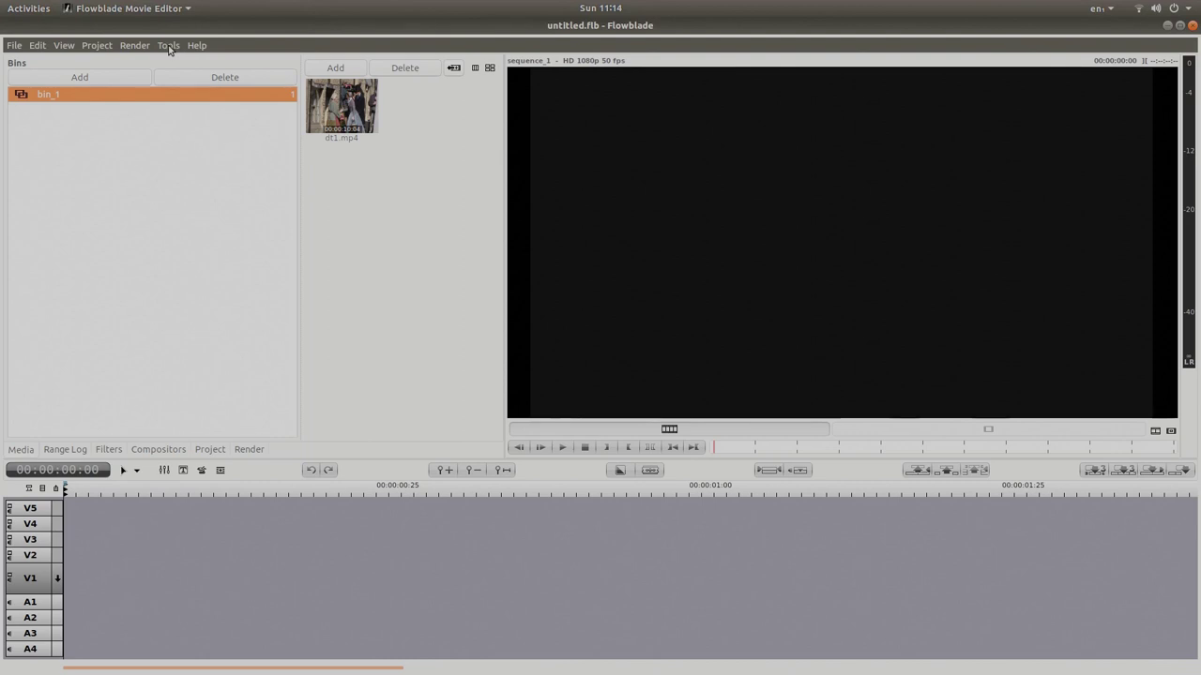
Step: Open the Titler and delete its placeholder 'Text' so the title is plain black
click(170, 47)
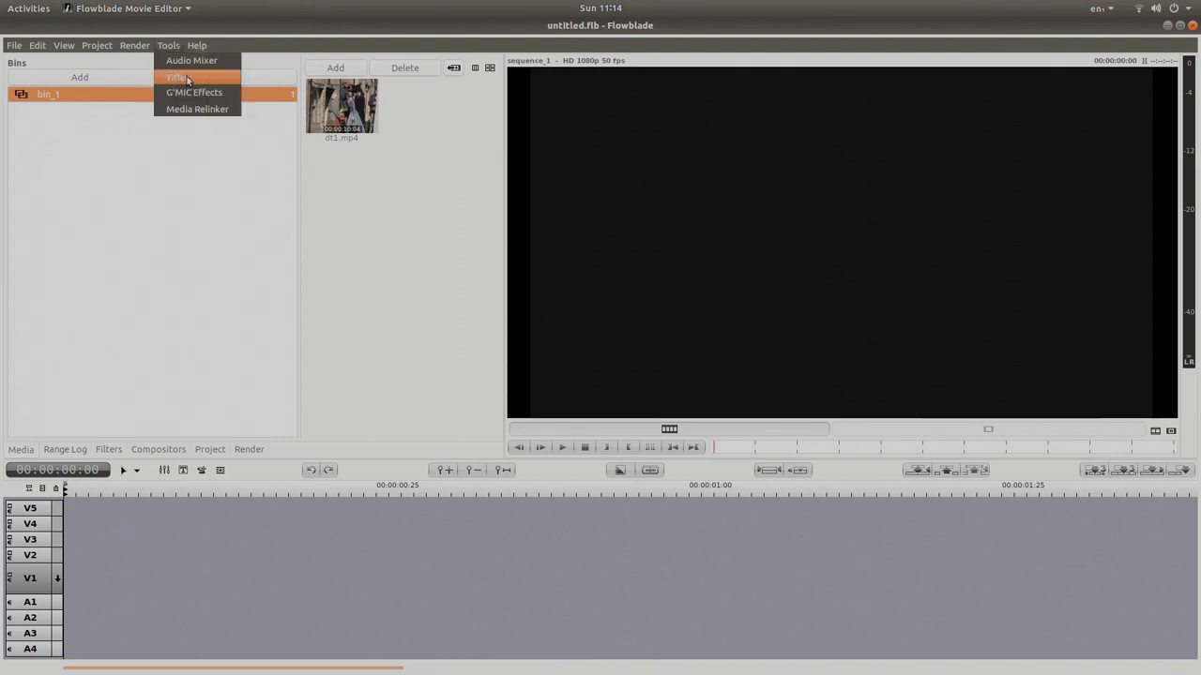
click(186, 76)
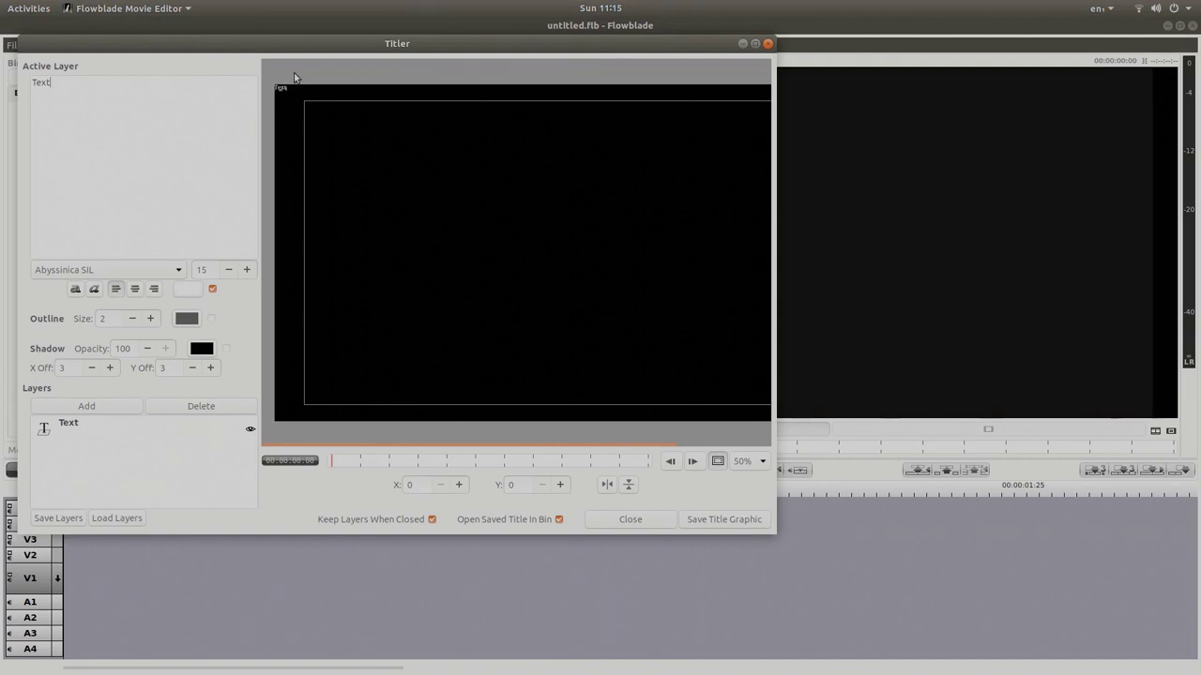
key(BackSpace)
key(BackSpace)
key(BackSpace)
Step: Save the blank black title graphic as title.png in the Desktop folder
click(735, 522)
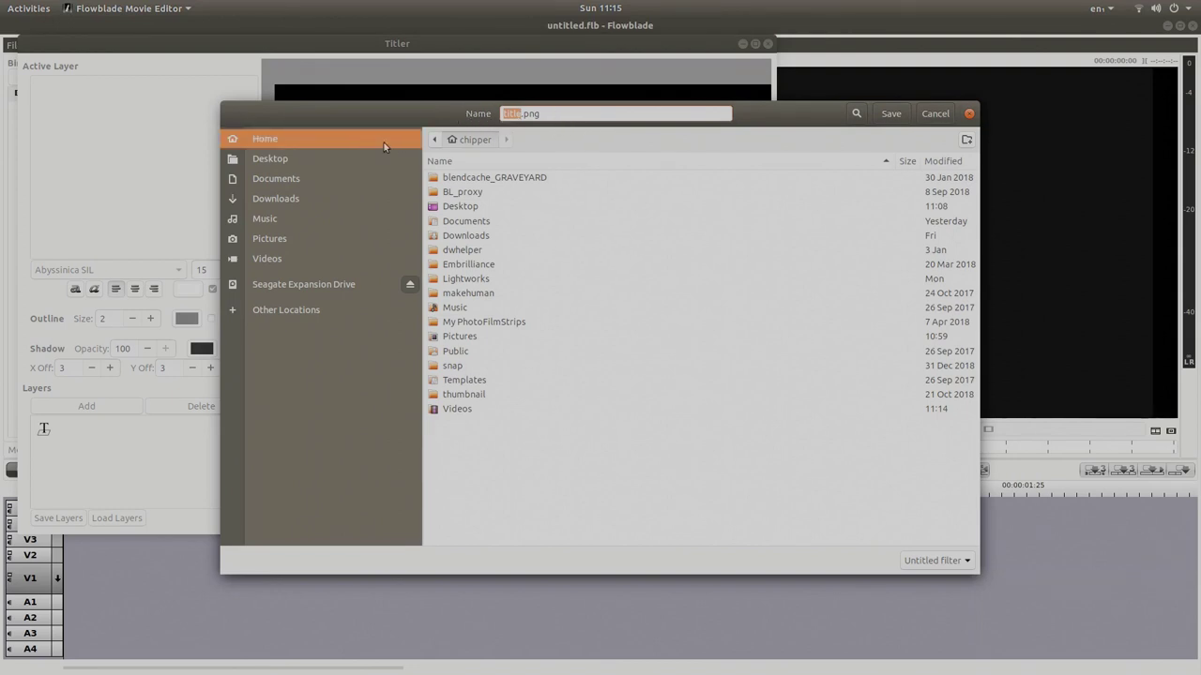
click(309, 160)
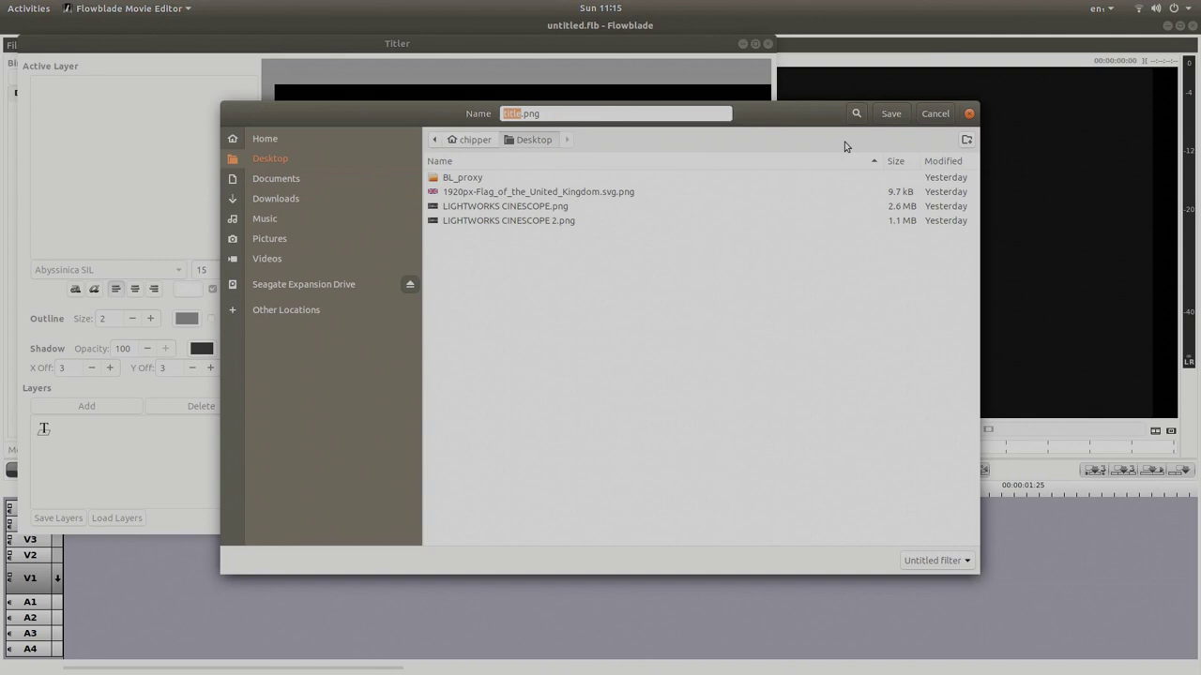
click(891, 114)
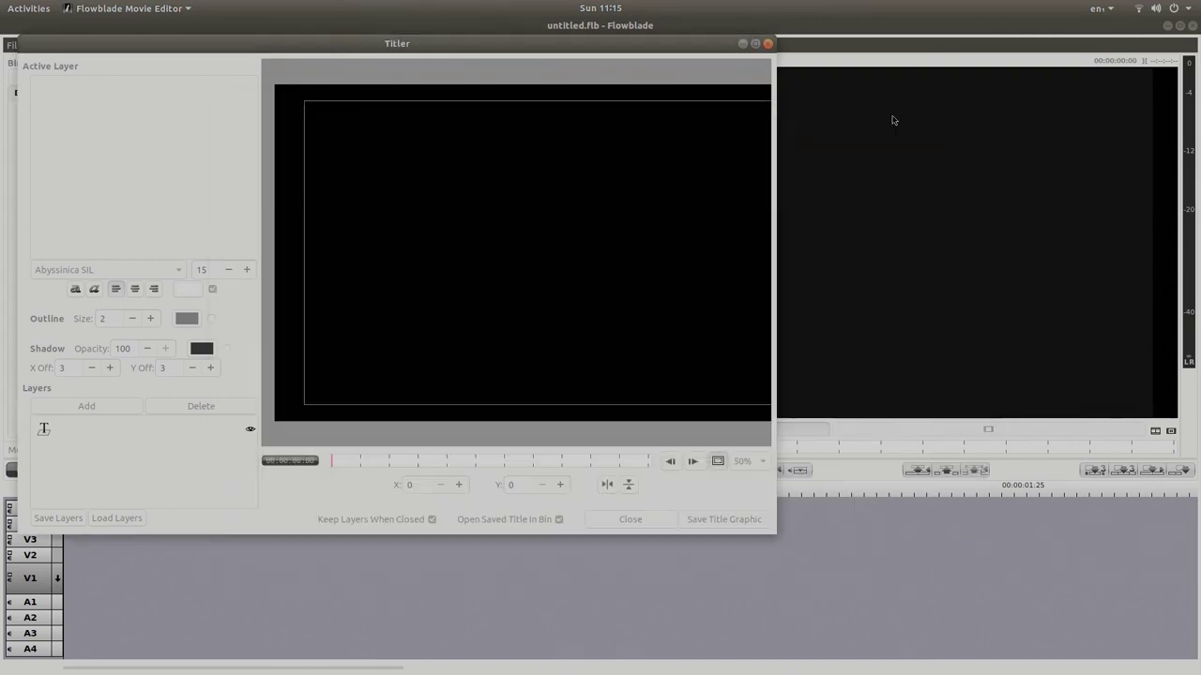
Step: Place title.png on V1 and dt1.mp4 on V2, with the video starting at zero
click(767, 44)
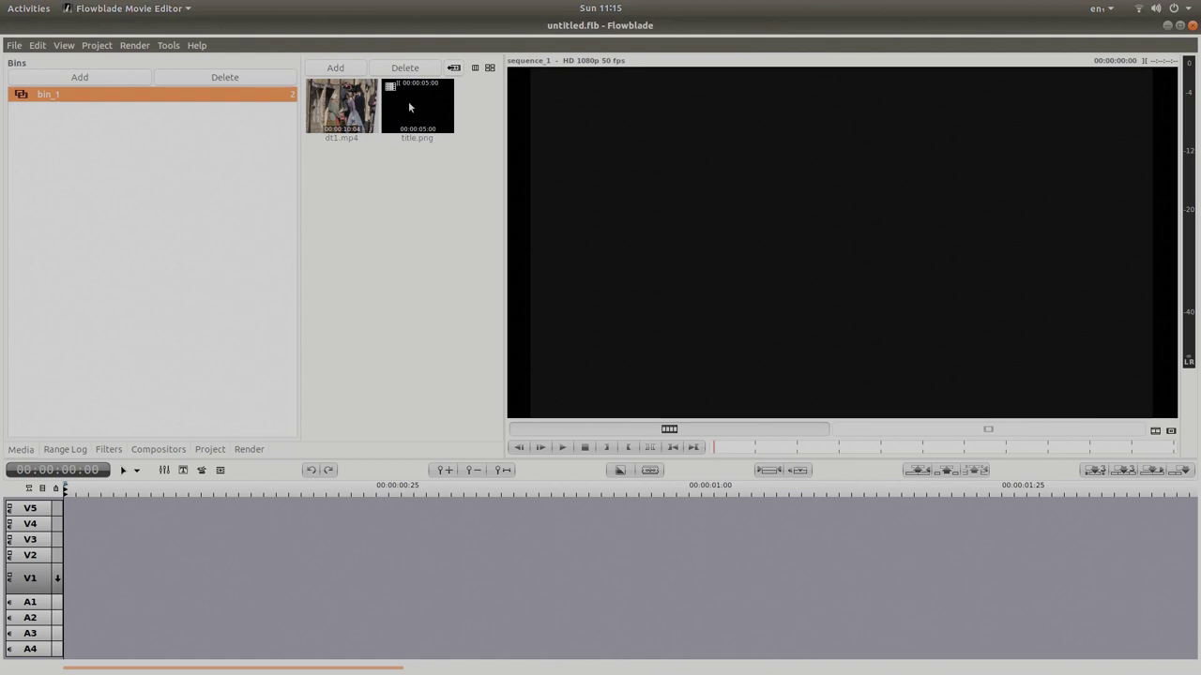
mouse_move(410, 108)
mouse_down()
mouse_move(413, 386)
mouse_move(72, 579)
mouse_up()
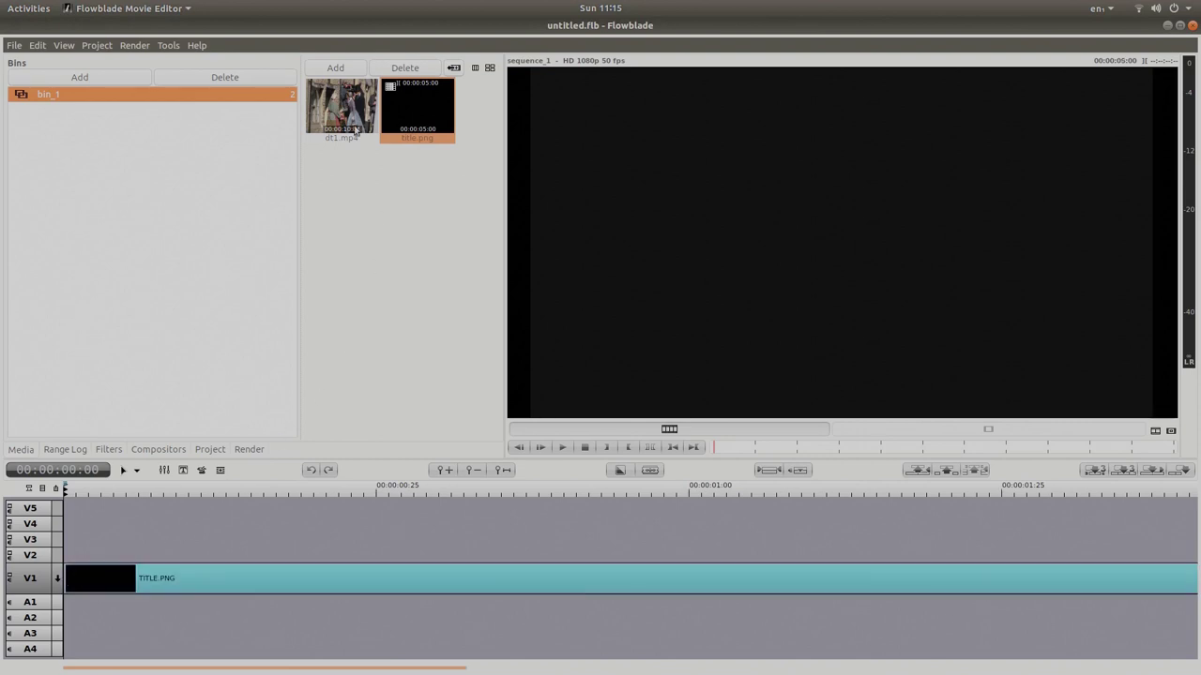
mouse_move(356, 131)
mouse_down()
mouse_move(398, 268)
mouse_move(108, 555)
mouse_up()
drag(247, 557, 209, 557)
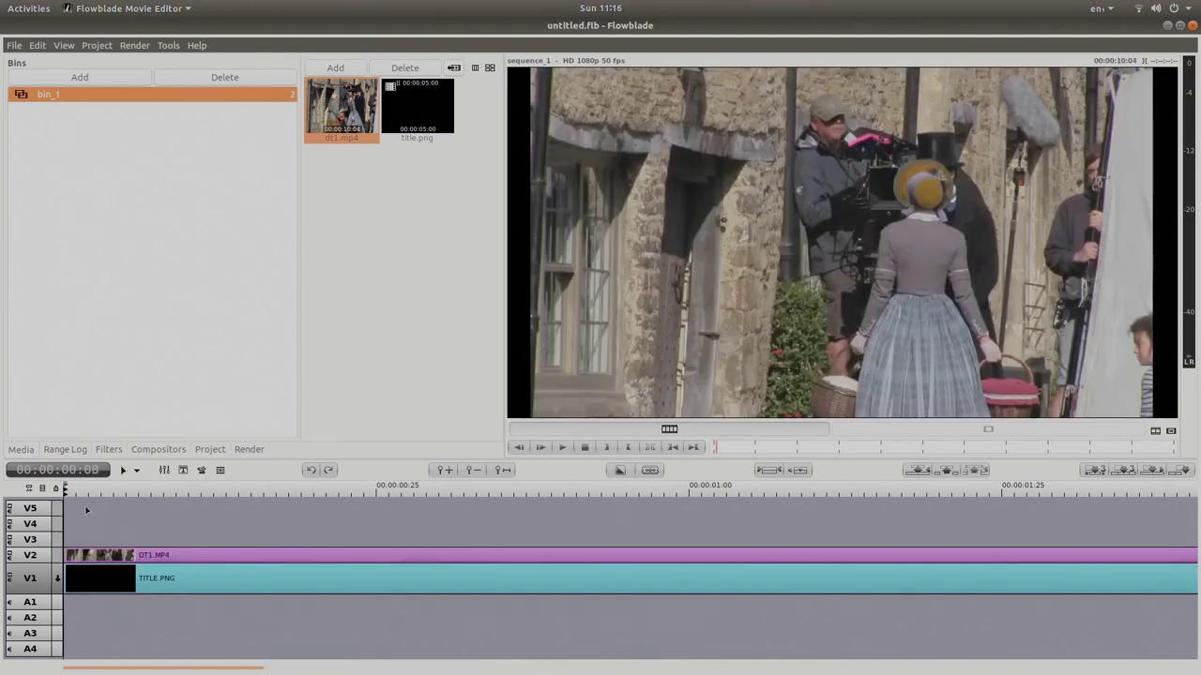
Step: Stretch title.png on V1 to match the full length of dt1.mp4
scroll(713, 539, down, 1)
scroll(699, 539, down, 1)
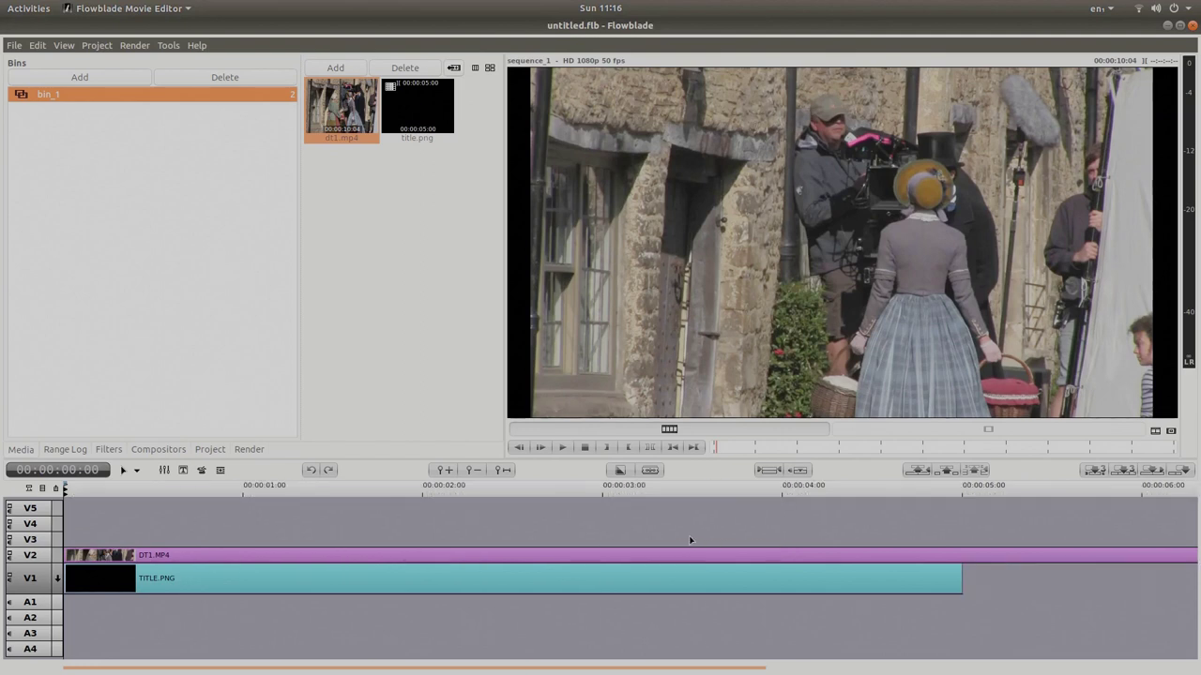
scroll(690, 539, down, 1)
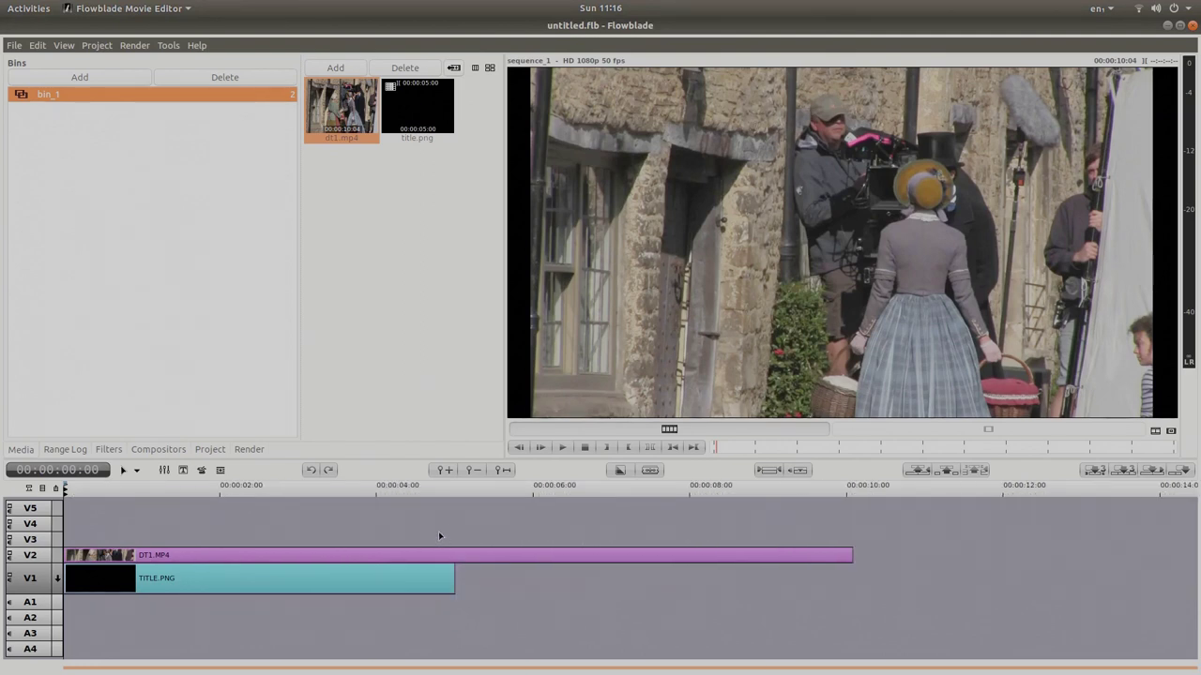
scroll(438, 530, down, 1)
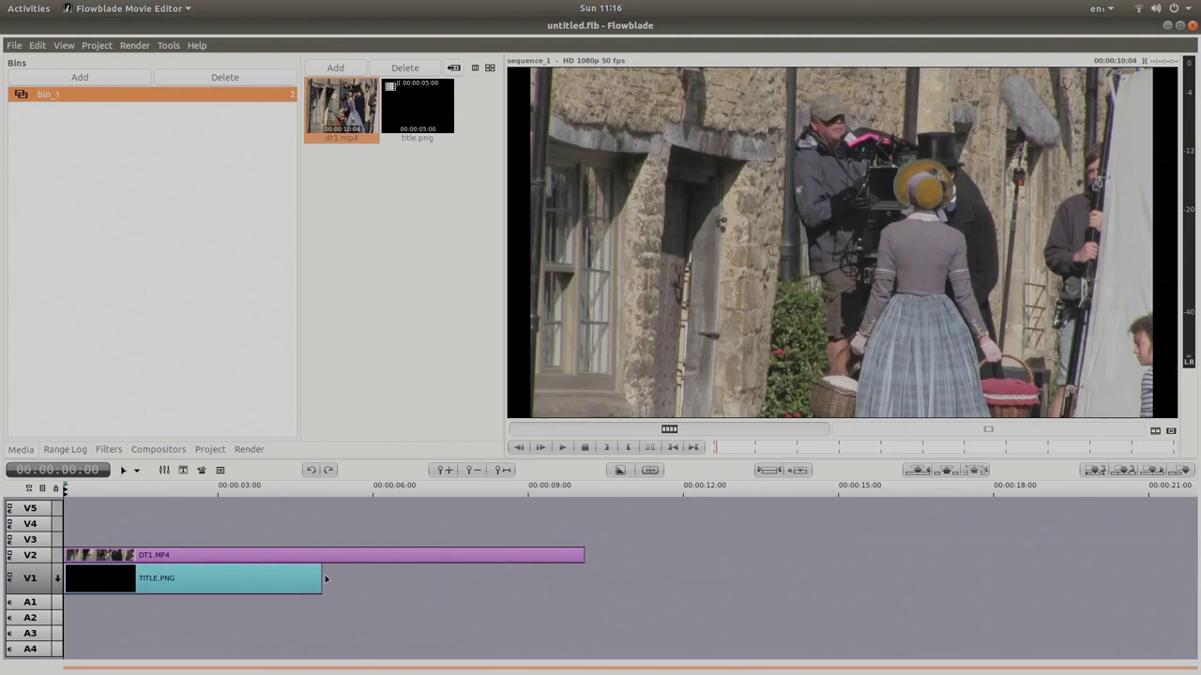
drag(316, 577, 586, 588)
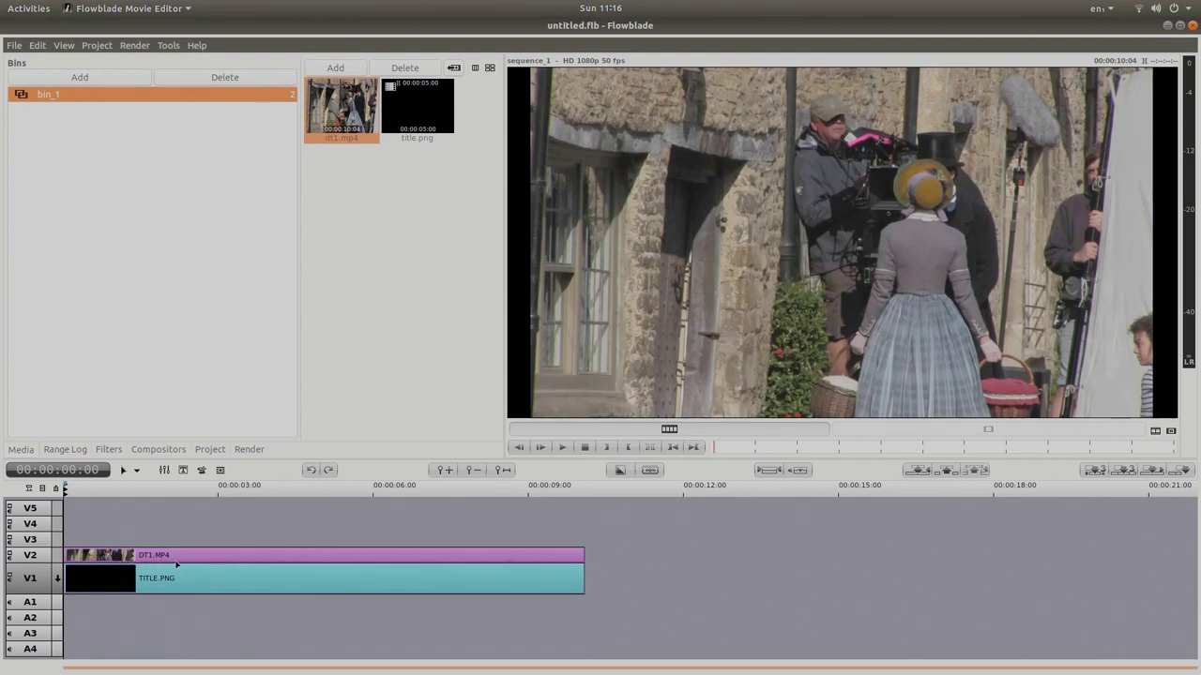
Step: Add an Affine Blend compositor linking dt1.mp4 on V2 to the title on V1
right_click(258, 558)
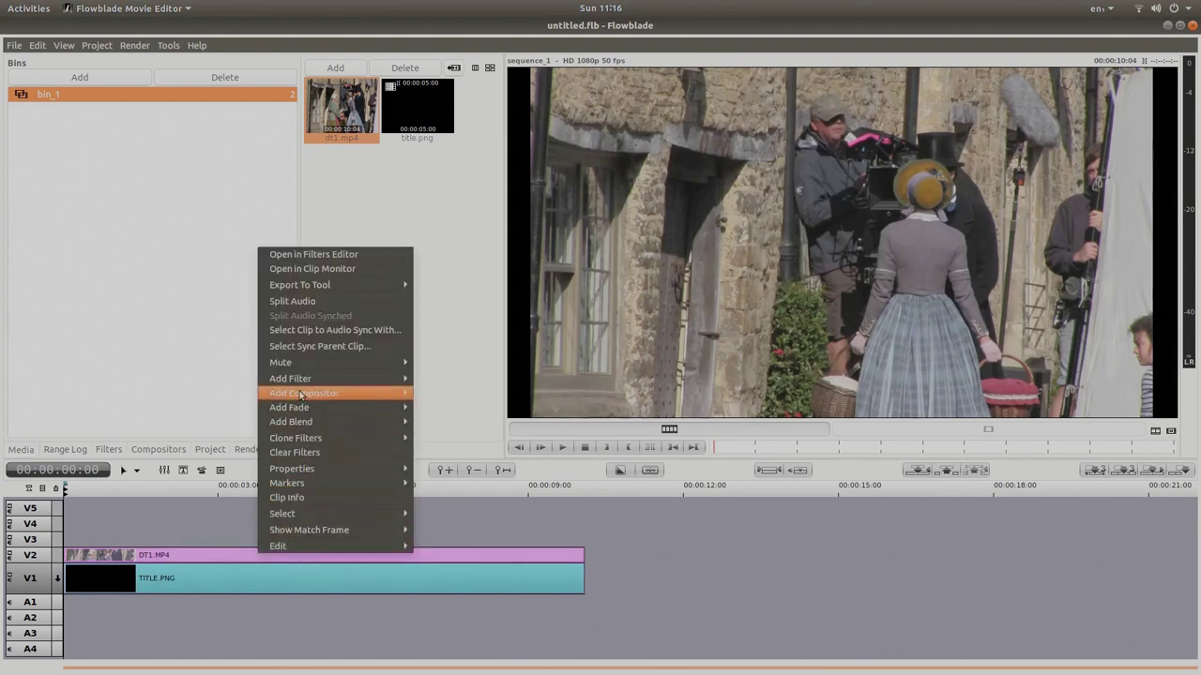
mouse_move(304, 393)
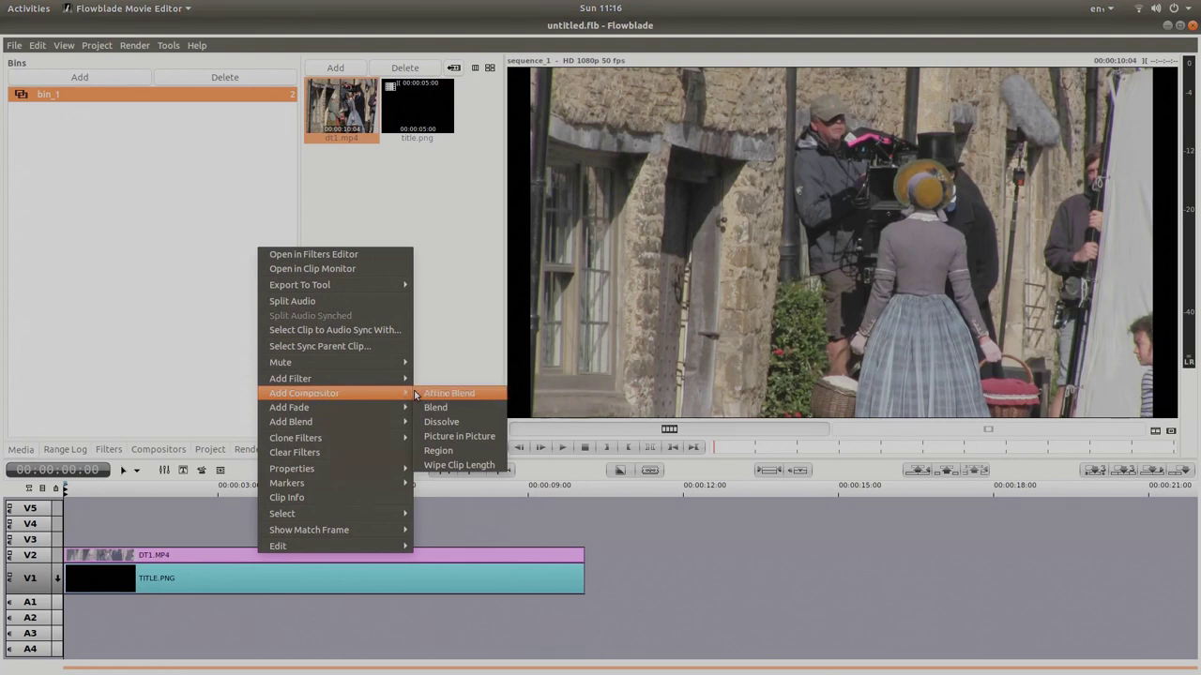
click(467, 395)
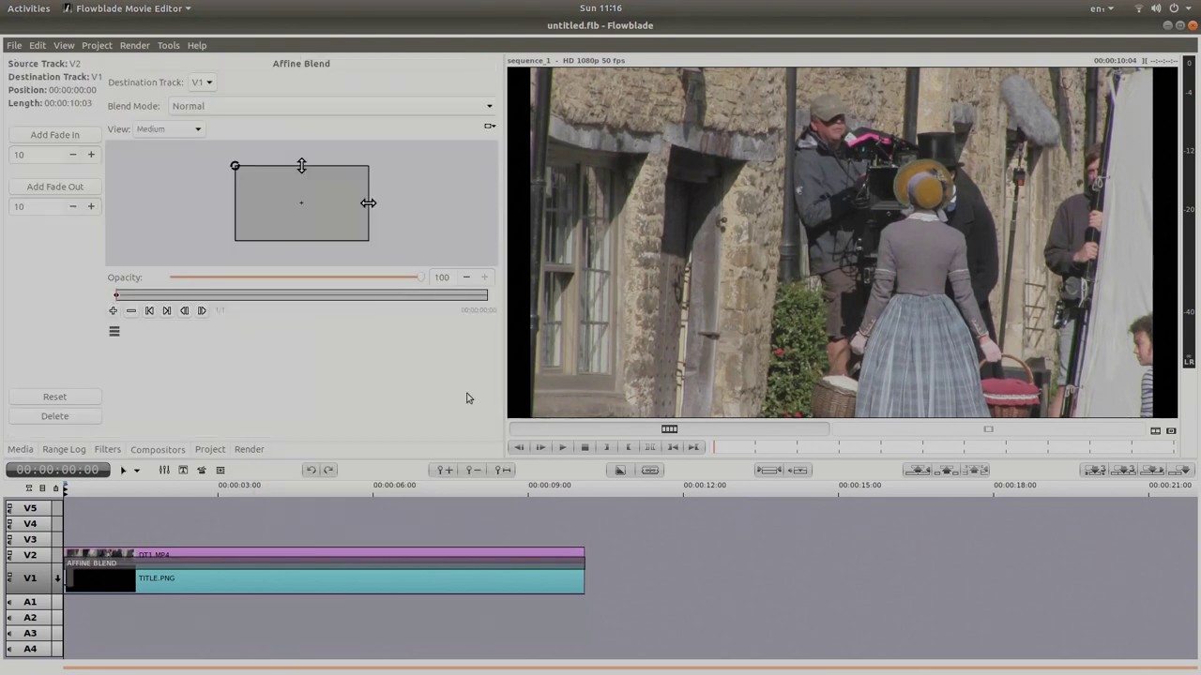
Step: Apply the Alpha group's Crop filter to dt1.mp4 and dismiss the alpha info notice
click(107, 449)
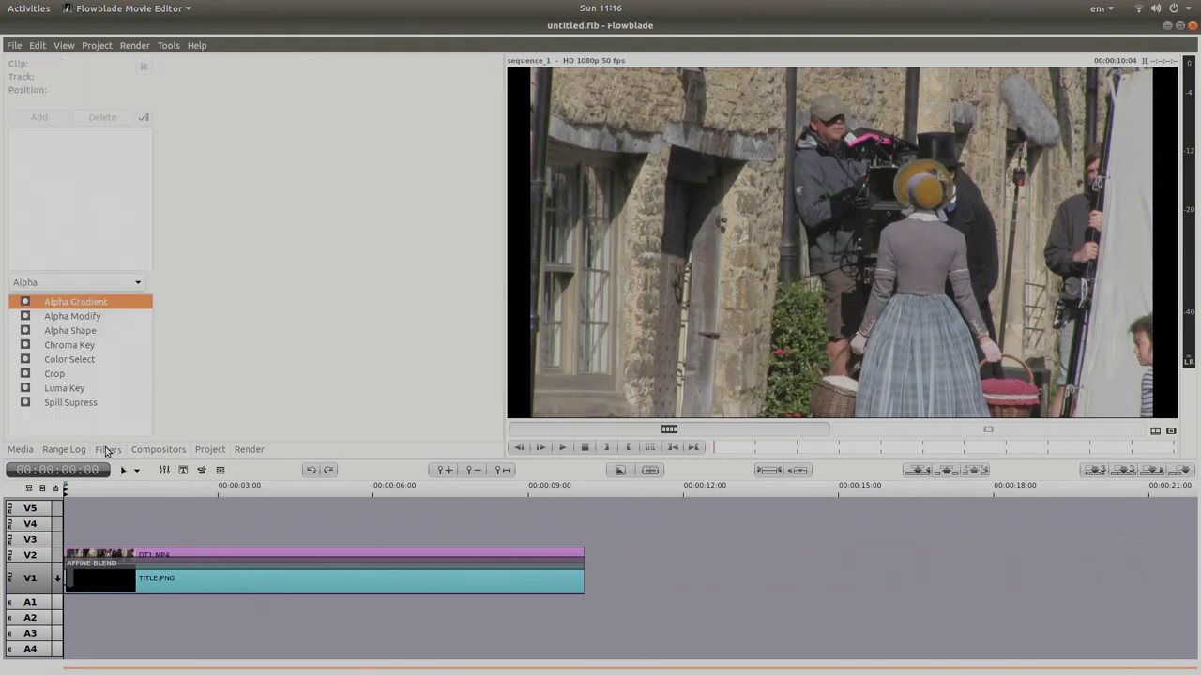
click(45, 378)
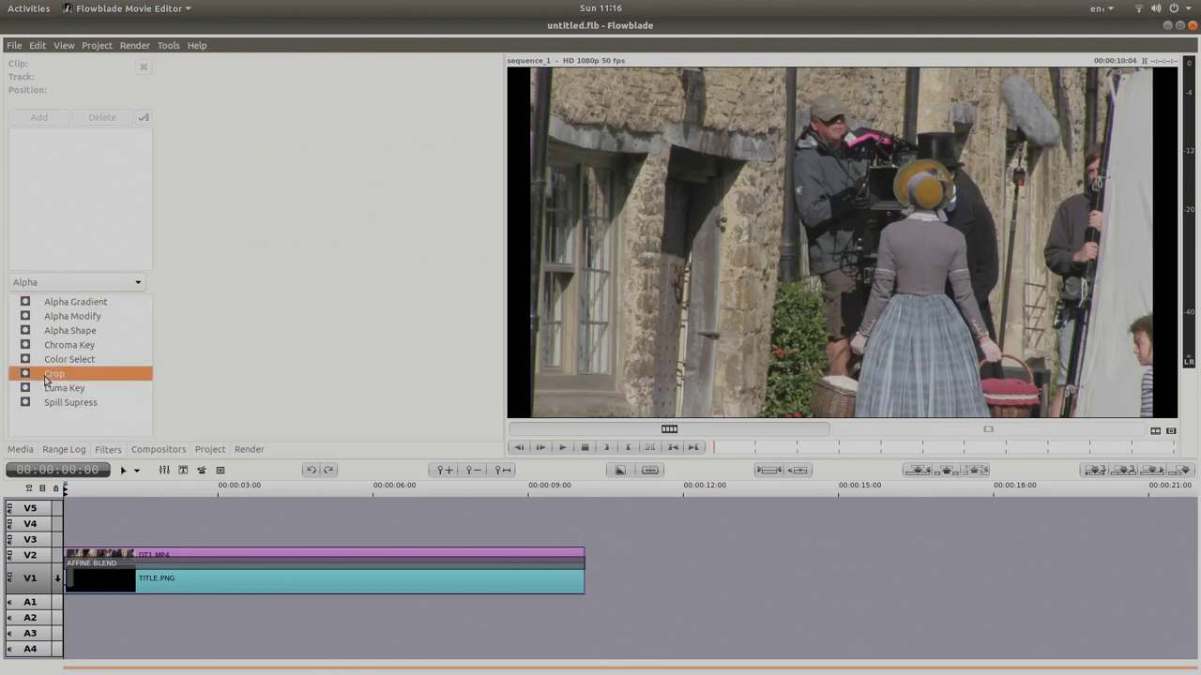
mouse_move(45, 378)
mouse_down()
mouse_move(297, 364)
mouse_move(179, 561)
mouse_up()
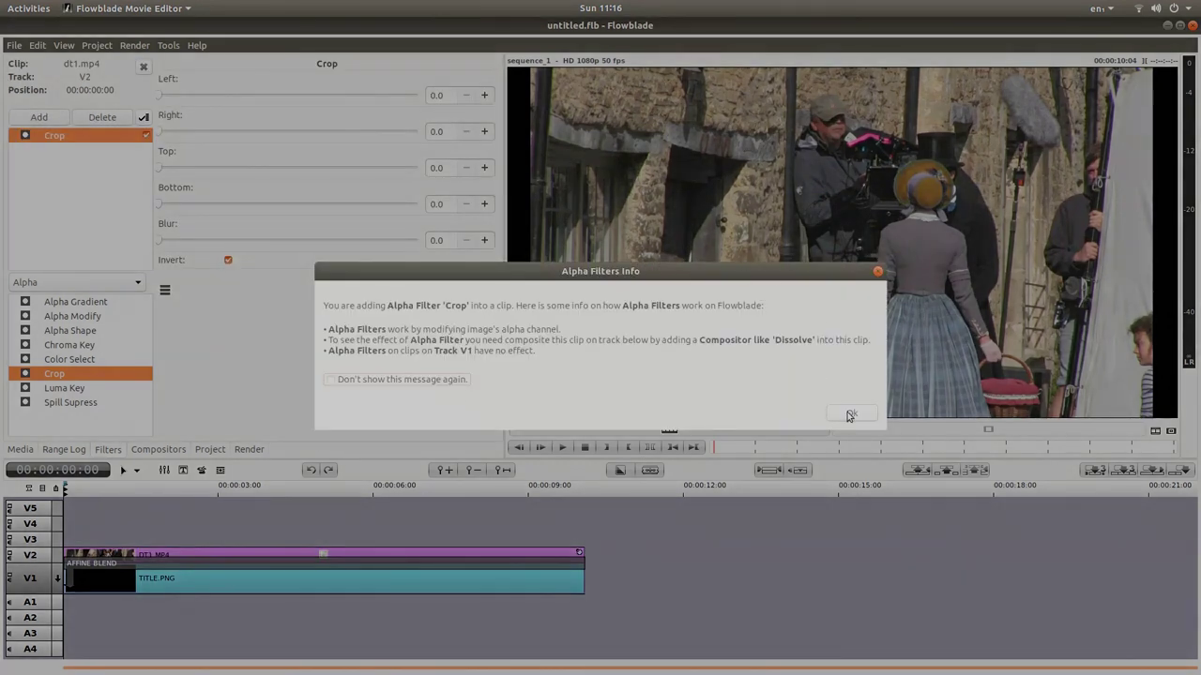
click(849, 414)
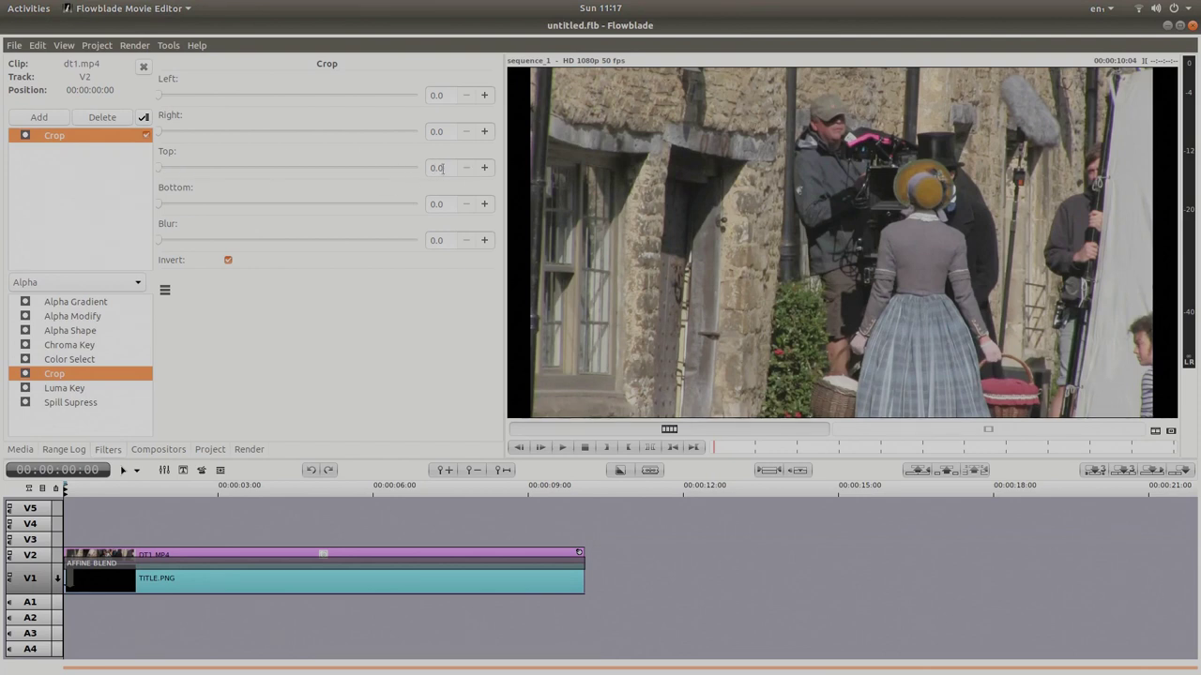
Step: Raise the Crop filter's Top value to 13.0 for a black band across the top
scroll(441, 168, up, 3)
scroll(441, 167, up, 3)
scroll(441, 167, up, 4)
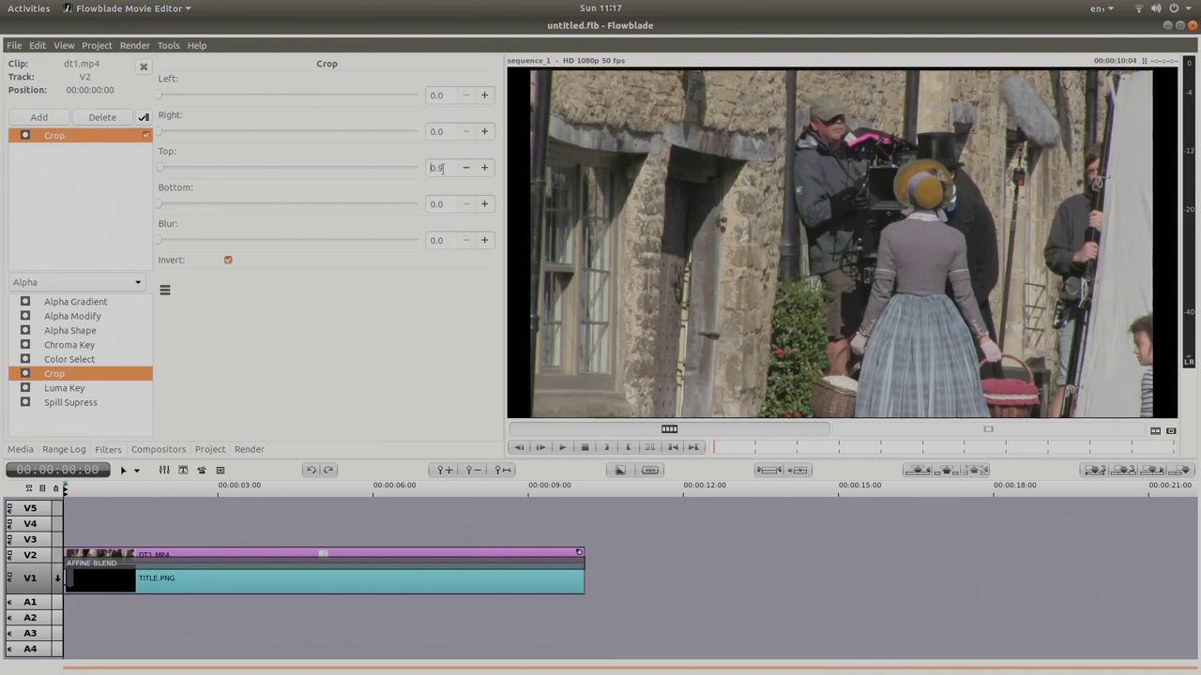
scroll(440, 168, up, 3)
scroll(441, 168, up, 4)
scroll(441, 168, up, 4)
scroll(441, 168, up, 6)
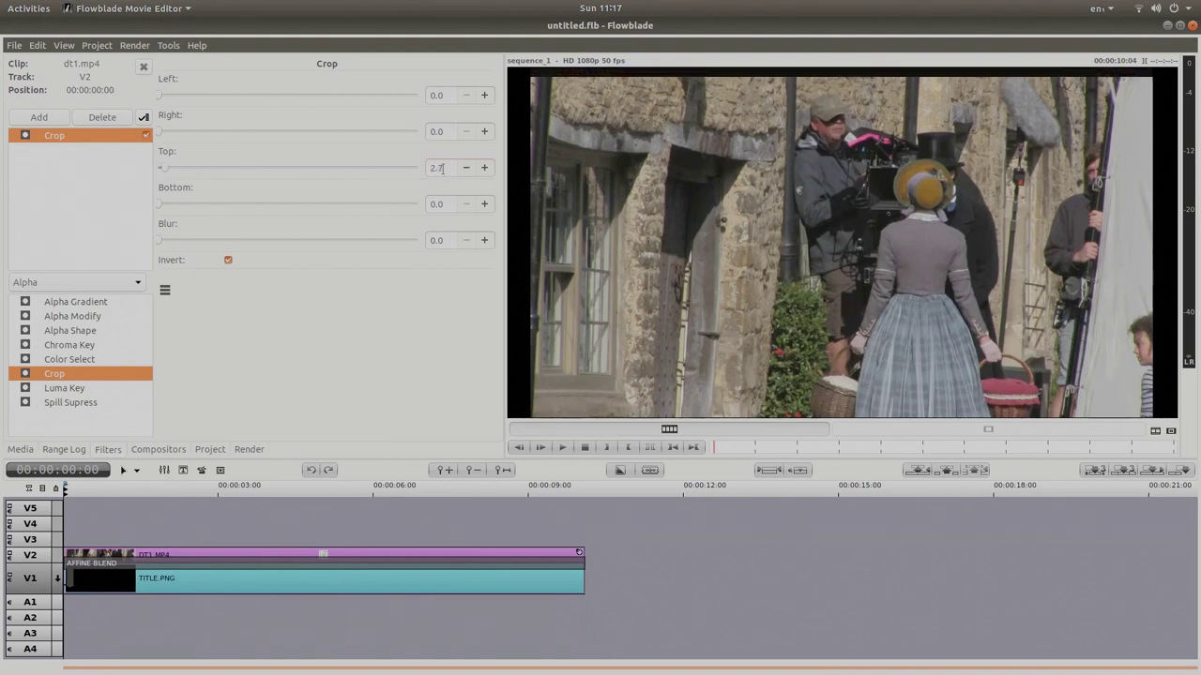
scroll(441, 168, up, 5)
scroll(441, 168, up, 5)
scroll(441, 168, up, 6)
scroll(440, 168, up, 6)
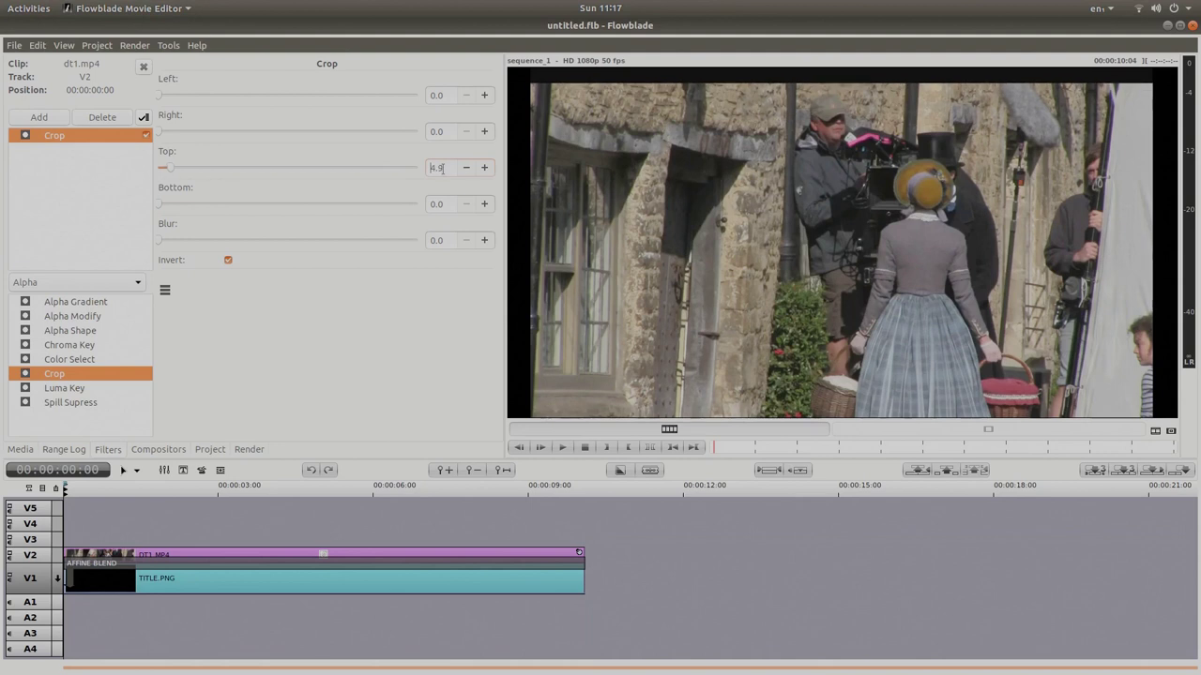
scroll(441, 168, up, 5)
scroll(441, 168, up, 5)
scroll(441, 168, up, 5)
scroll(441, 167, up, 5)
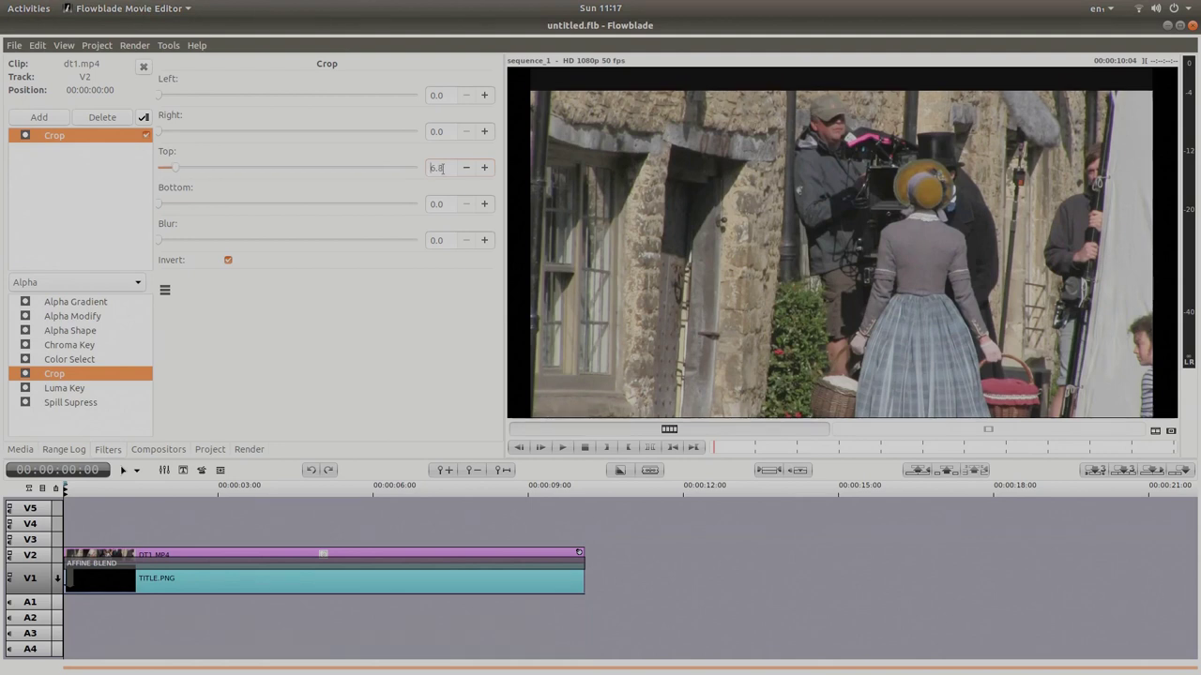
scroll(441, 168, up, 4)
scroll(437, 168, up, 6)
scroll(438, 168, up, 6)
scroll(437, 167, up, 7)
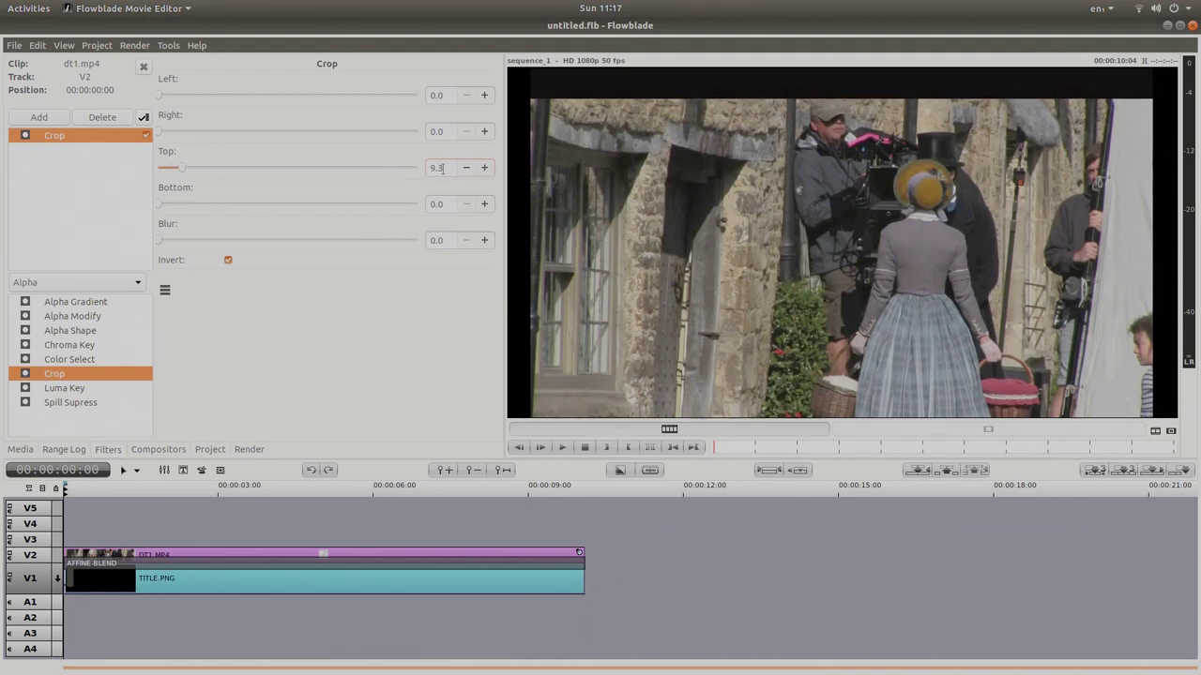
scroll(437, 168, up, 6)
scroll(438, 168, up, 5)
scroll(437, 168, up, 5)
scroll(437, 168, up, 5)
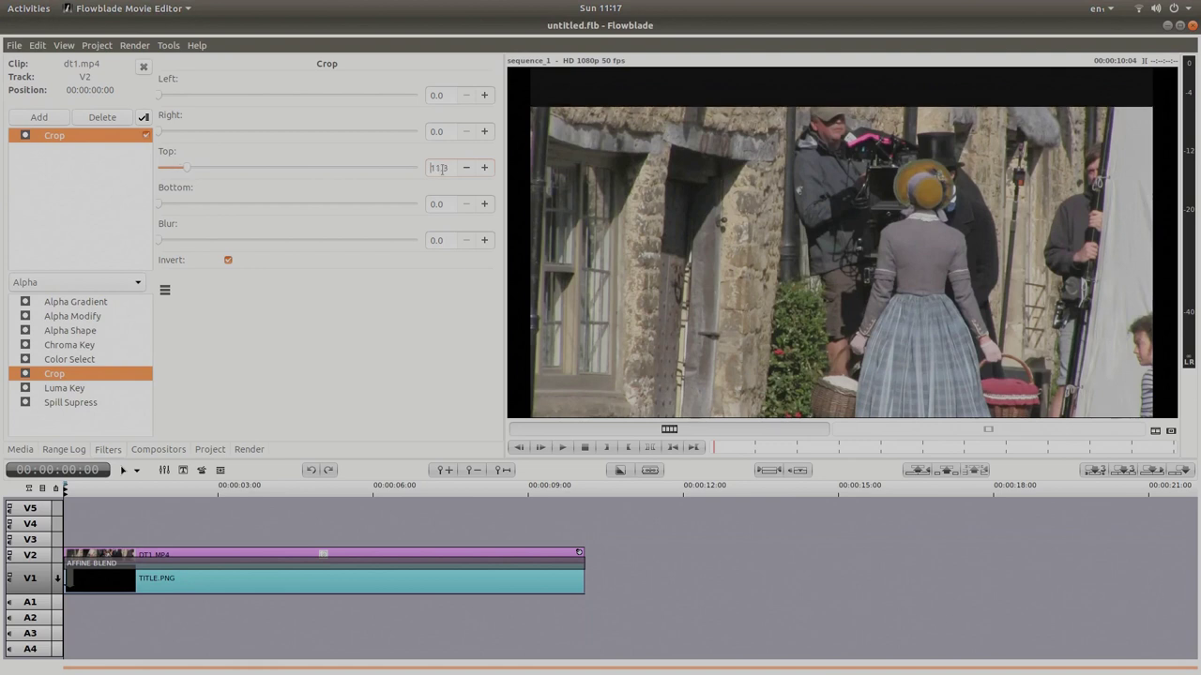
scroll(437, 168, up, 5)
scroll(438, 168, up, 3)
scroll(437, 168, up, 3)
scroll(437, 168, up, 3)
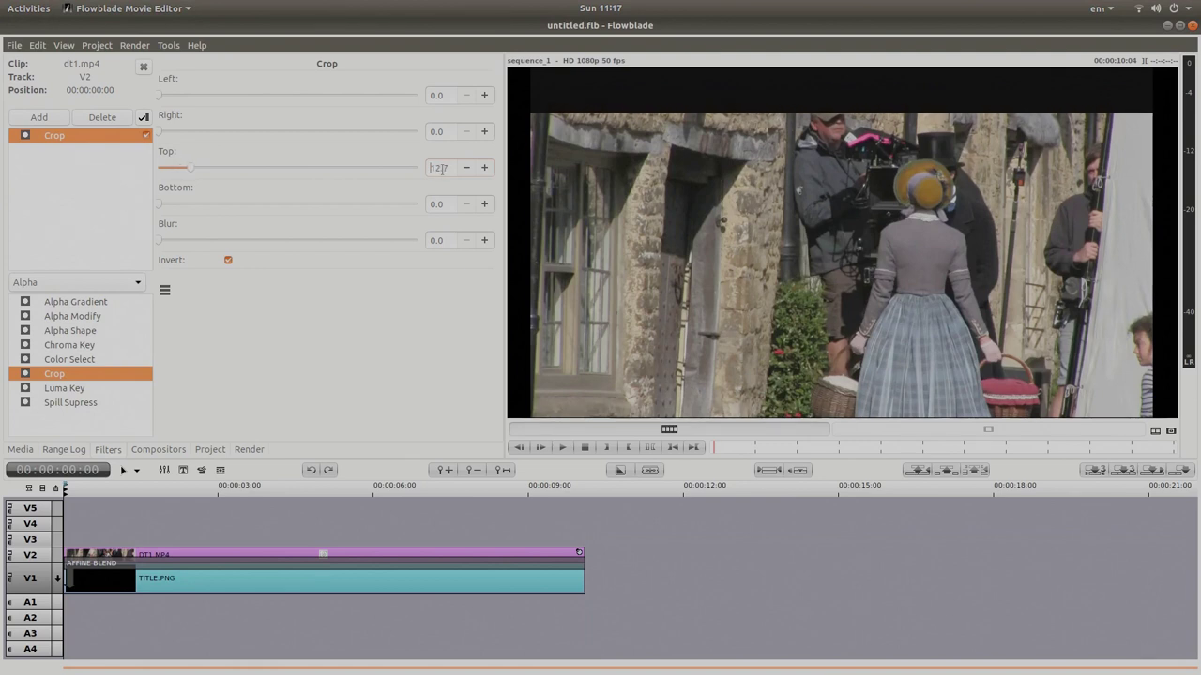
scroll(437, 168, up, 2)
scroll(439, 168, up, 1)
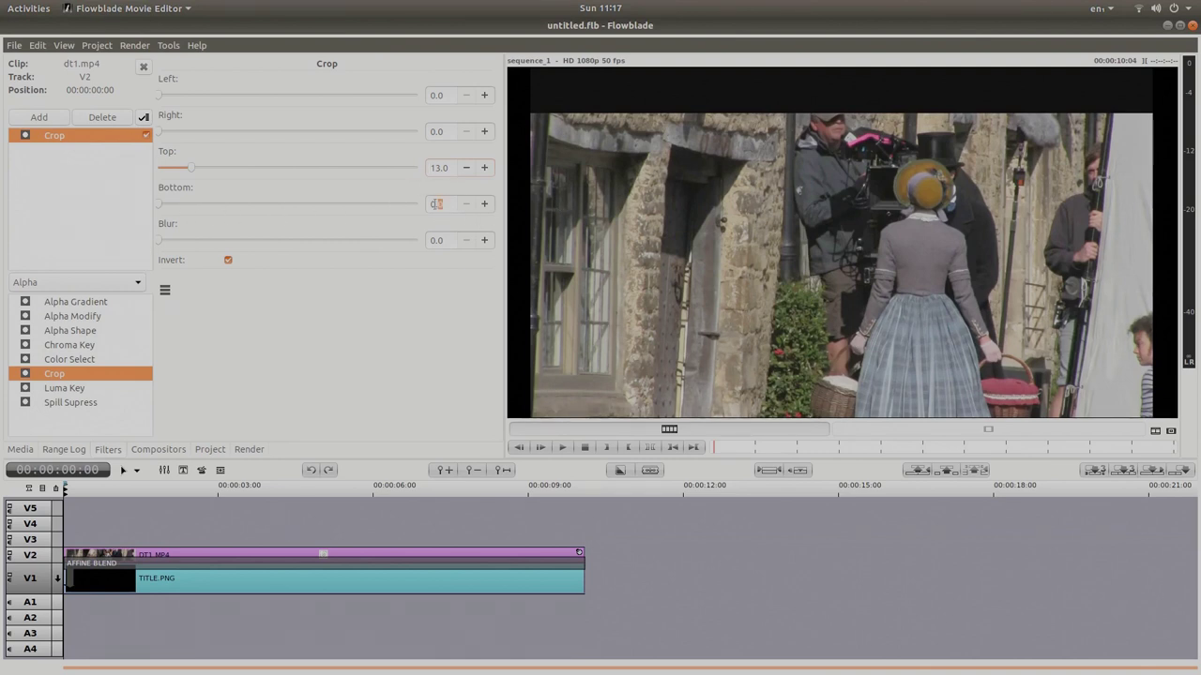
Step: Set the Crop filter's Bottom value to 13 for matching letterbox bands
text(13)
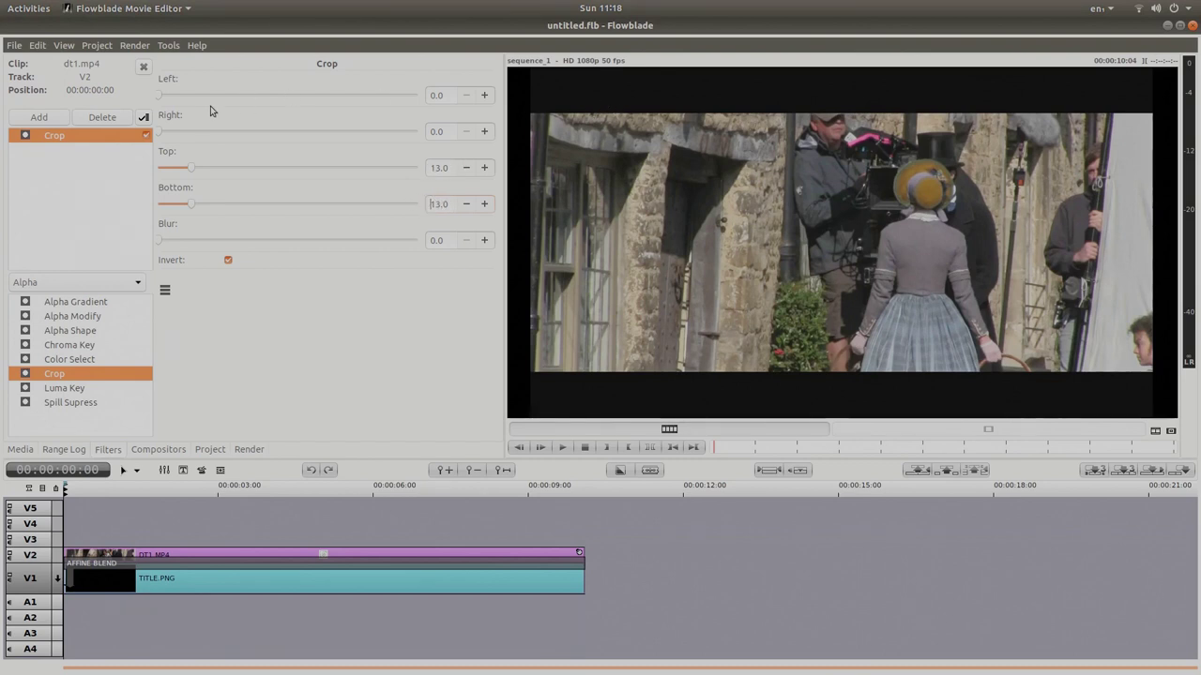
mouse_move(161, 96)
mouse_down()
mouse_move(274, 109)
mouse_move(158, 105)
mouse_move(198, 135)
mouse_move(227, 133)
mouse_move(159, 135)
mouse_up()
Step: Show the render settings with MPEG-2 output named movie at 8000 kb/s
click(249, 449)
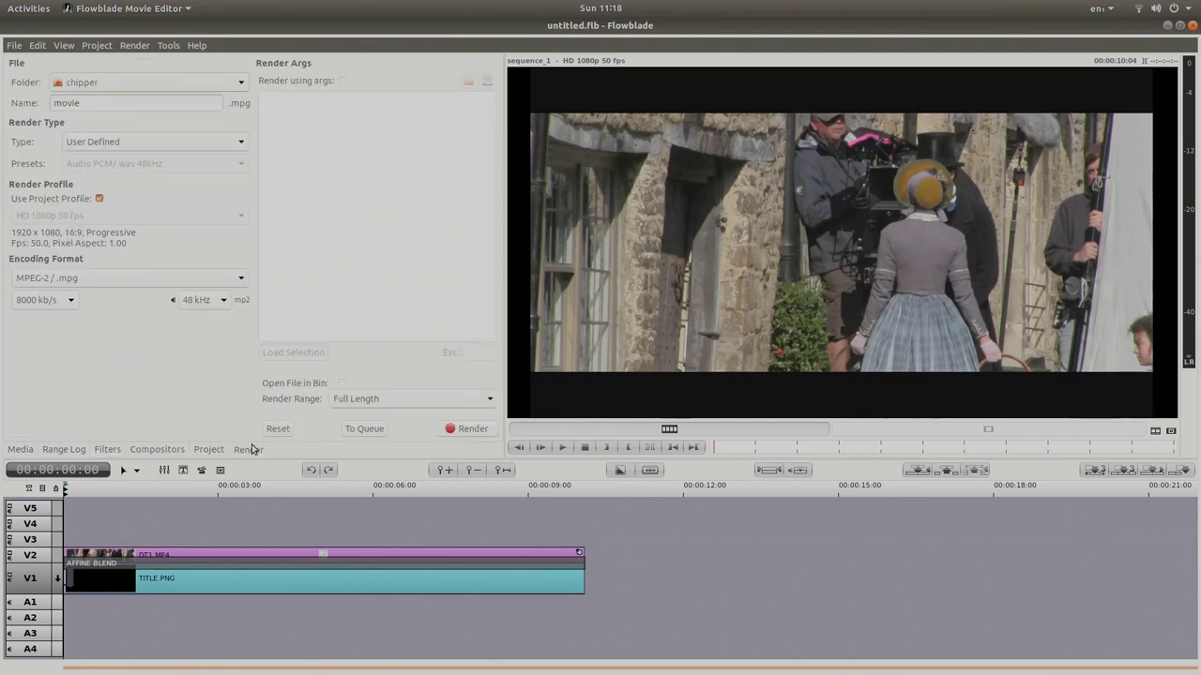